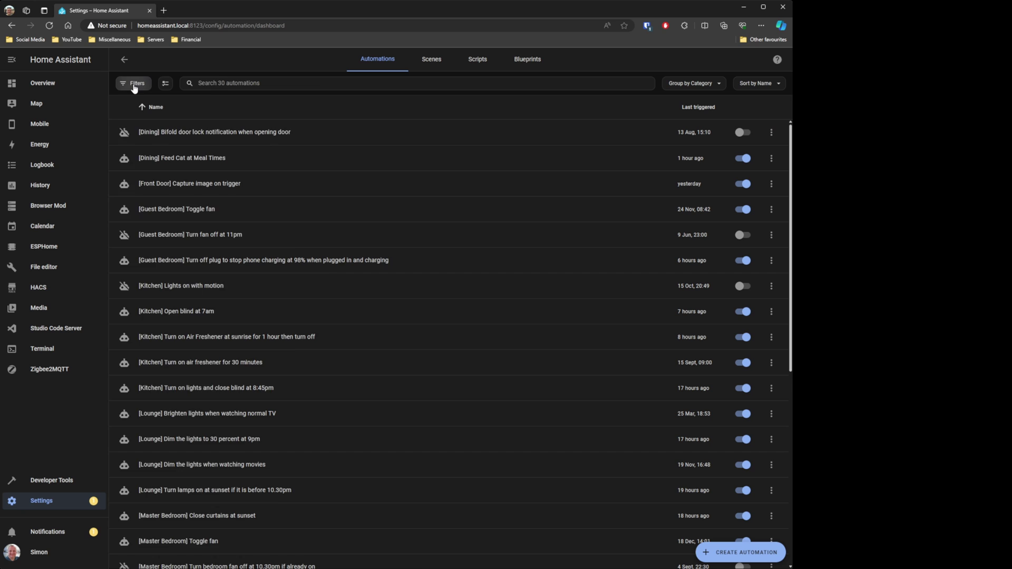
{"action": "left_click", "coordinate": [132, 83]}
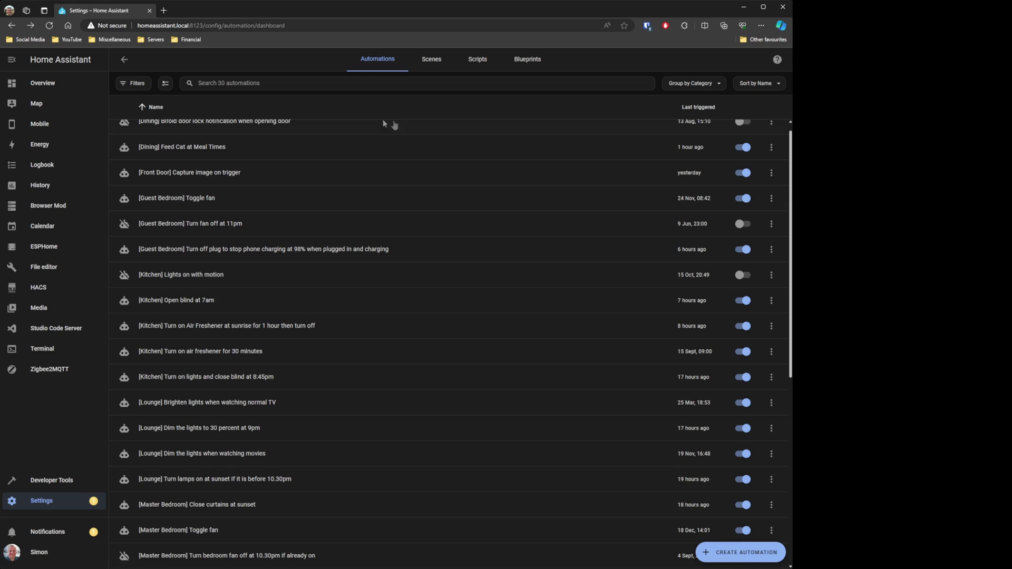
{"action": "scroll", "coordinate": [457, 142], "scroll_direction": "up", "scroll_amount": 1}
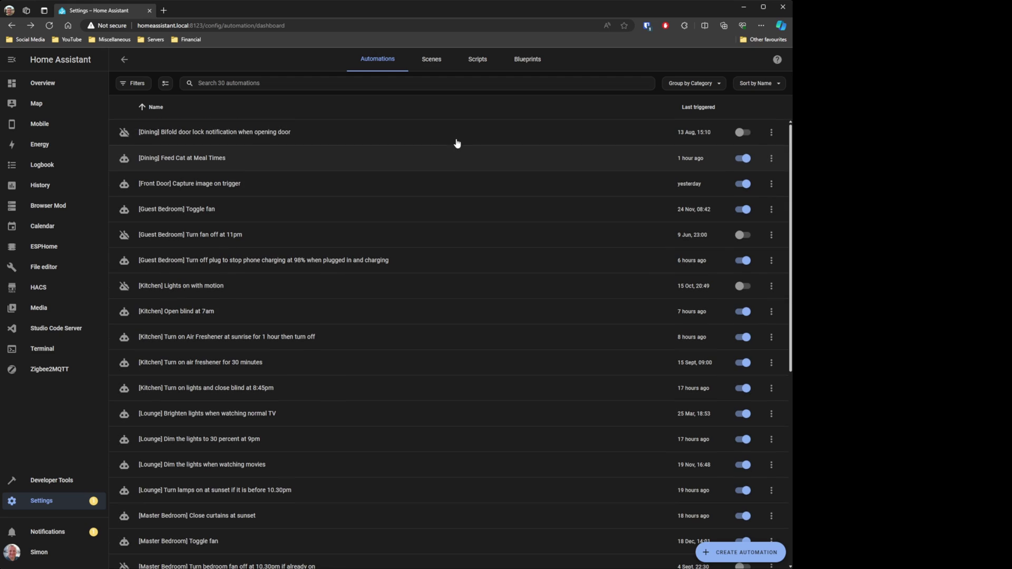
Start creating a new category for the Feed Cat at Meal Times automation.
{"action": "left_click", "coordinate": [772, 158]}
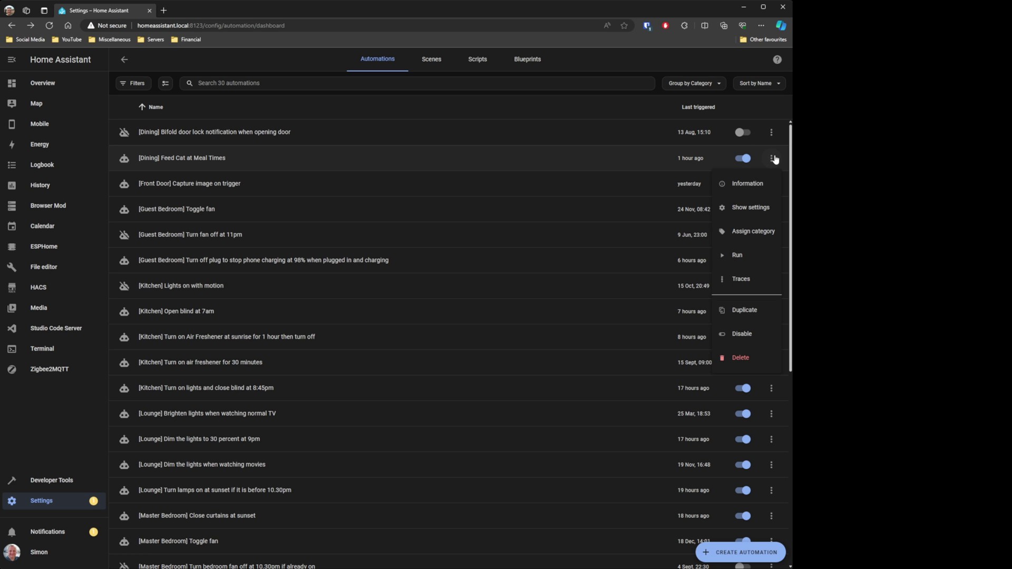
{"action": "left_click", "coordinate": [764, 232]}
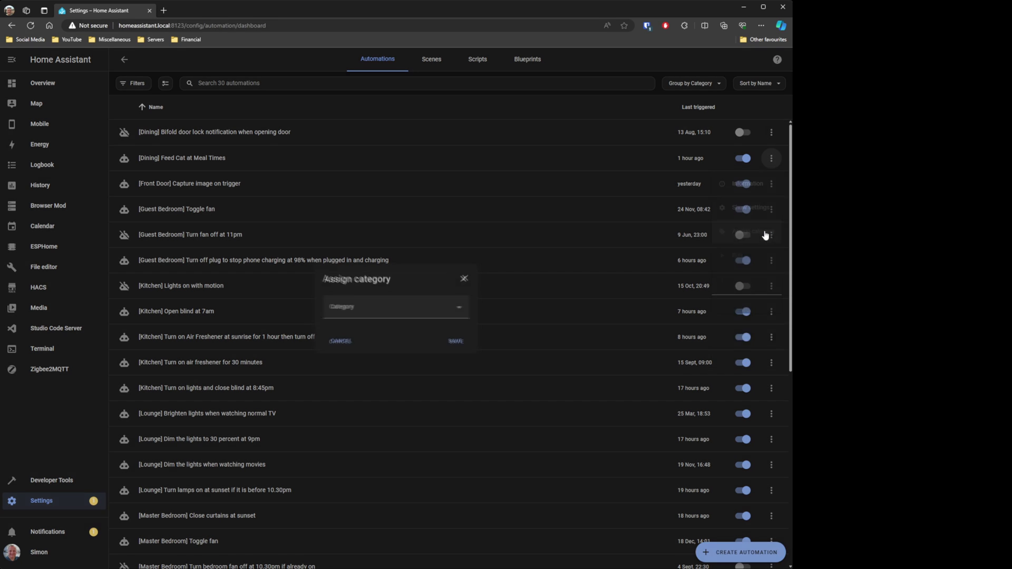
{"action": "left_click", "coordinate": [460, 311]}
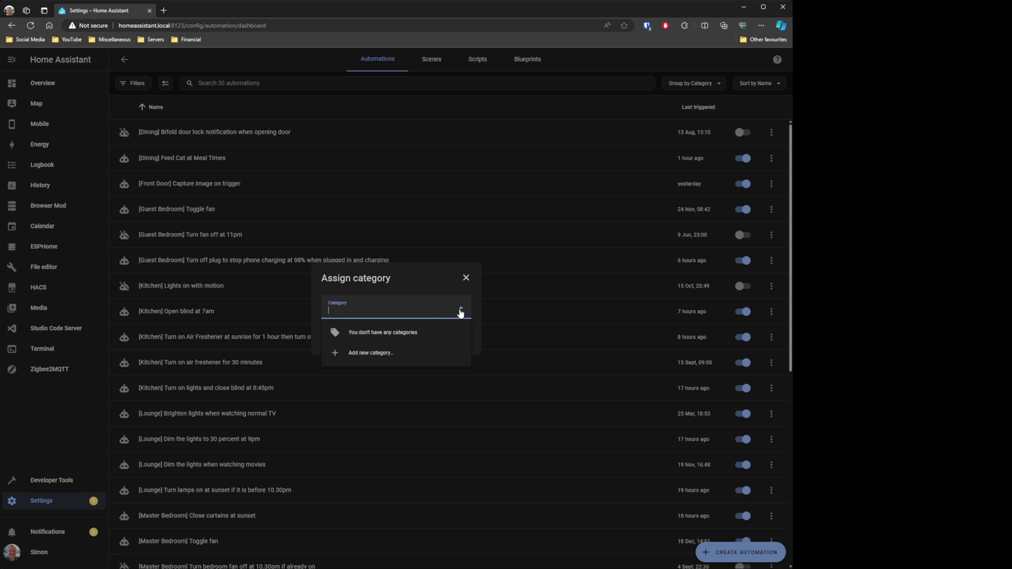
{"action": "left_click", "coordinate": [381, 358]}
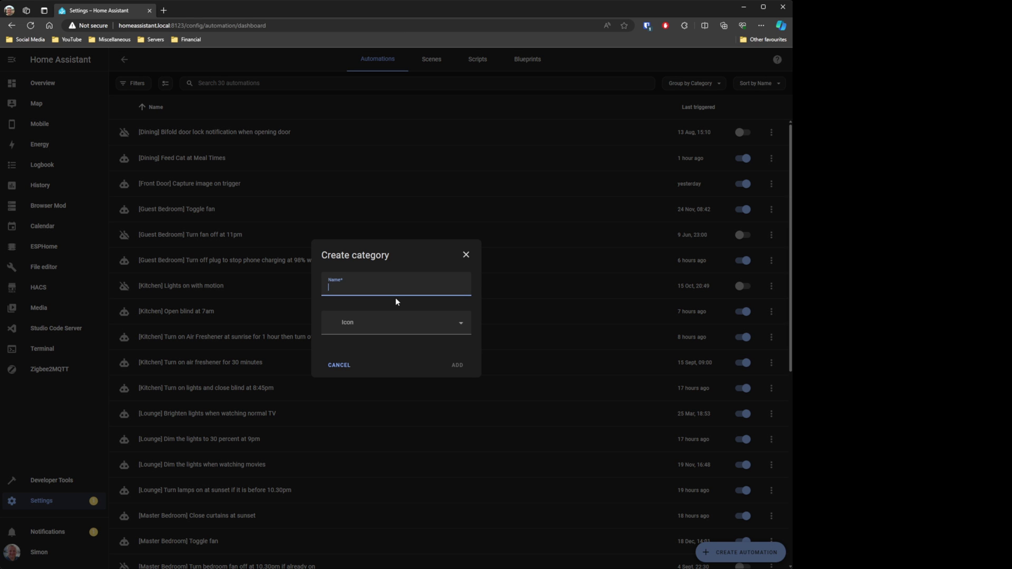
Name the category Dining with the mdi:silverware icon, add it, and save the assignment.
{"action": "type", "text": "dining"}
{"action": "key", "text": "ctrl+a"}
{"action": "key", "text": "BackSpace"}
{"action": "type", "text": "Dining"}
{"action": "key", "text": "Tab"}
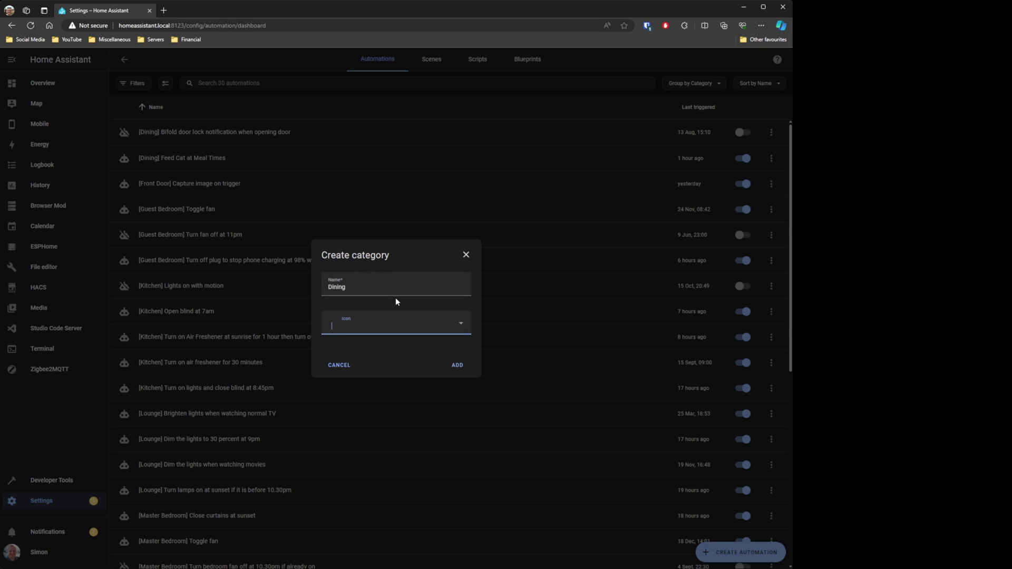
{"action": "type", "text": "dining"}
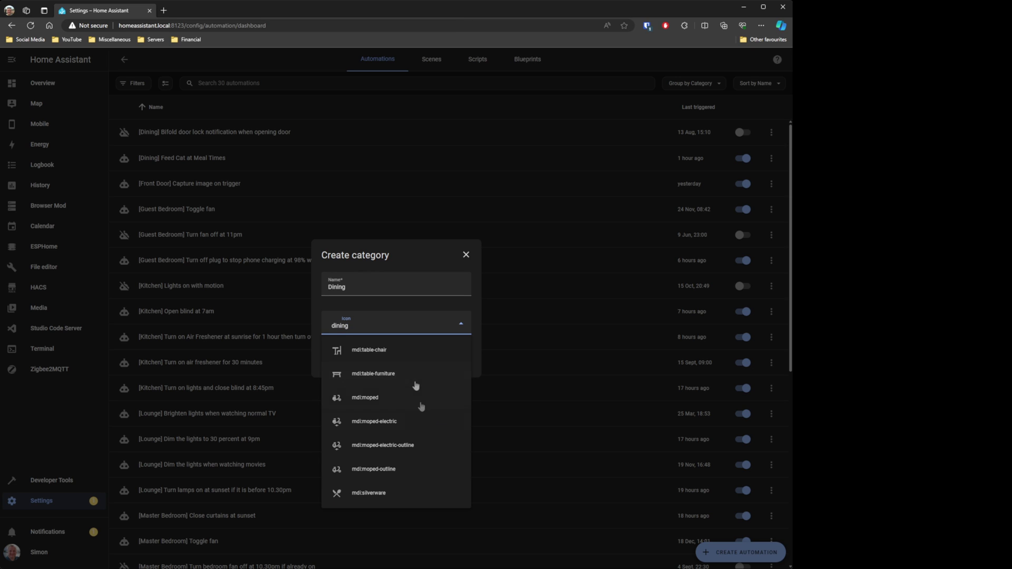
{"action": "left_click", "coordinate": [403, 496]}
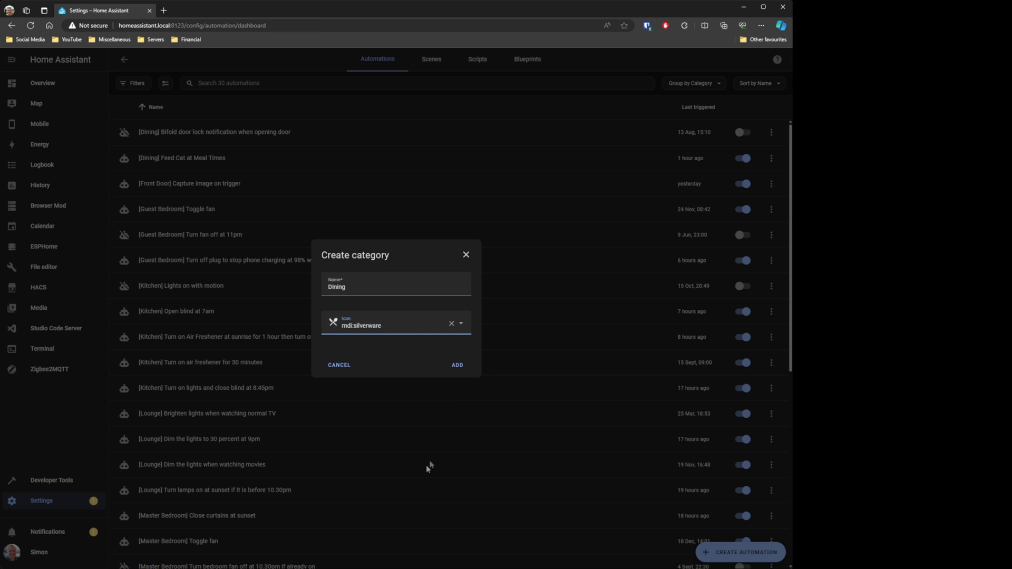
{"action": "left_click", "coordinate": [458, 366]}
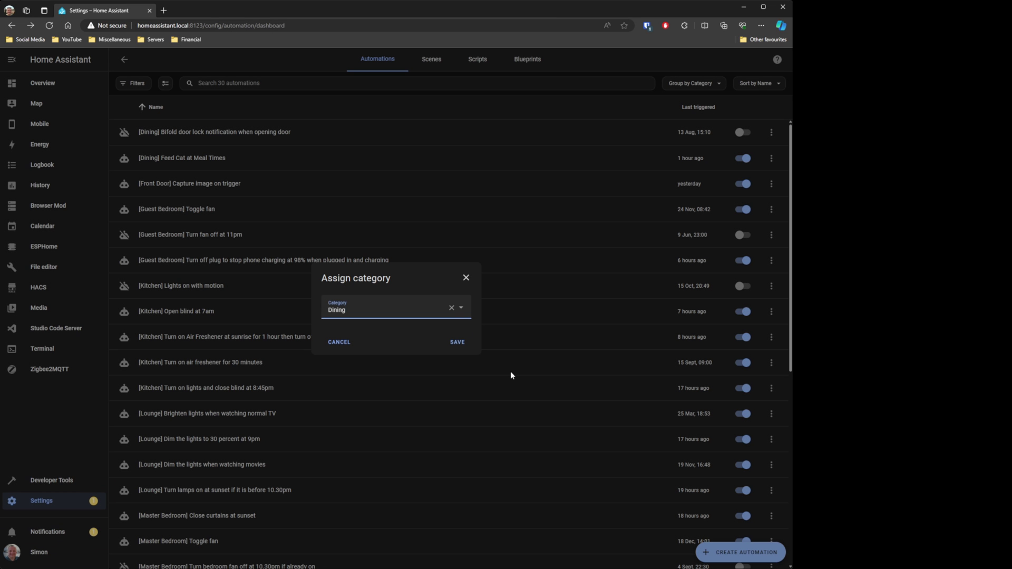
{"action": "left_click", "coordinate": [457, 343]}
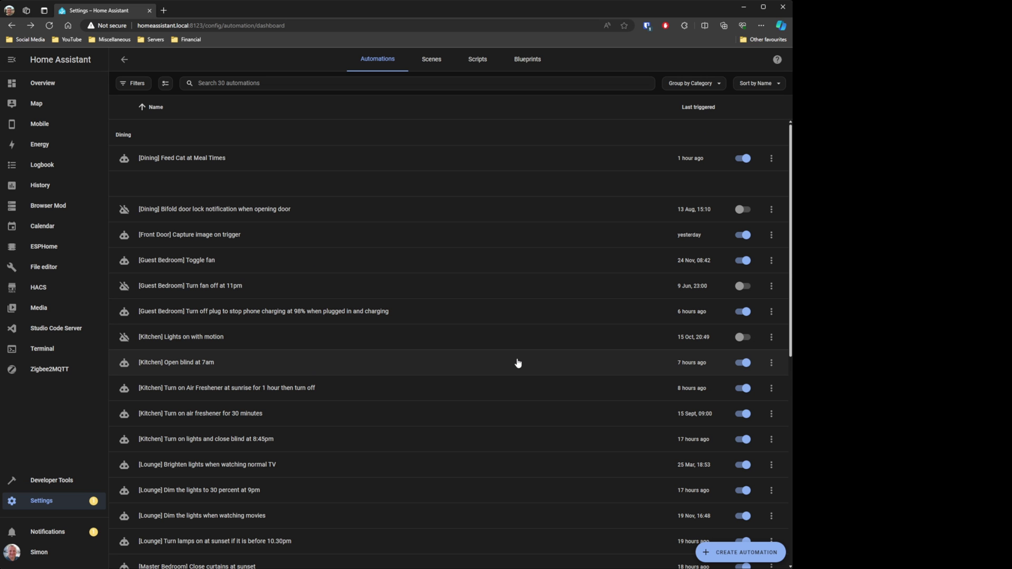
Drop the '[Dining] ' prefix so it reads 'Feed Cat at Meal Times', save, and go back.
{"action": "left_click", "coordinate": [287, 160]}
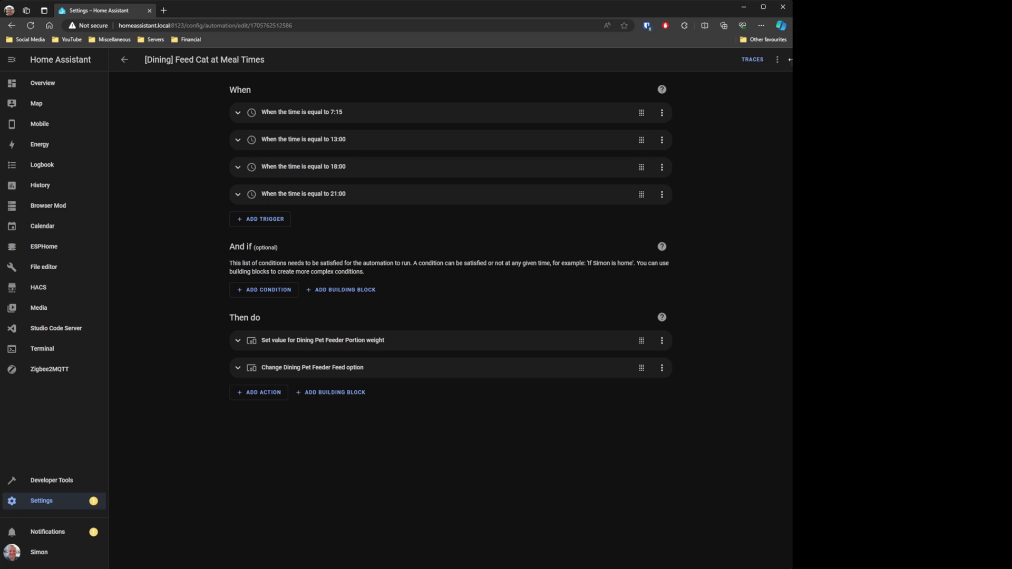
{"action": "left_click", "coordinate": [777, 59]}
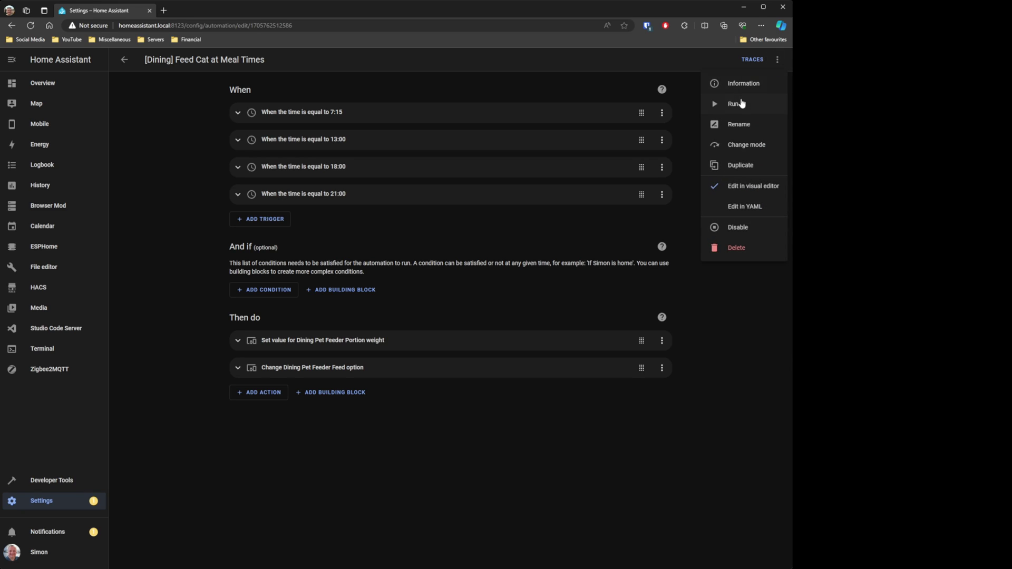
{"action": "left_click", "coordinate": [741, 125]}
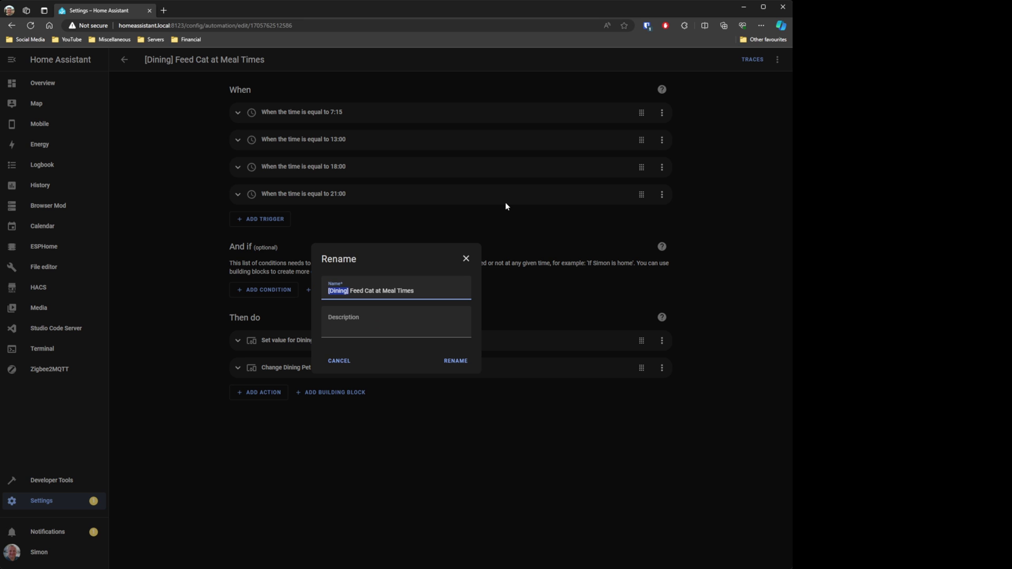
{"action": "key", "text": "Delete"}
{"action": "left_click", "coordinate": [456, 361]}
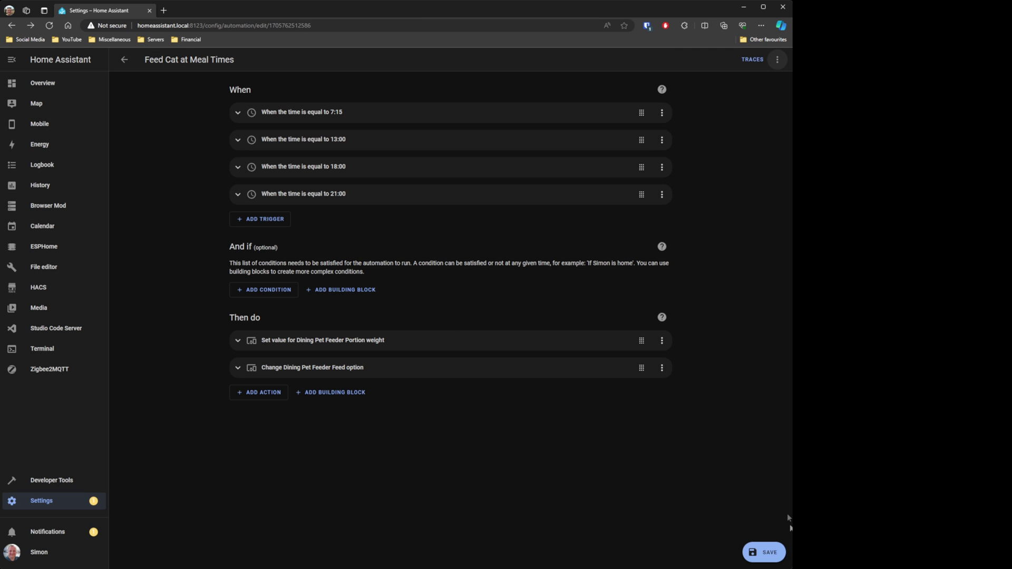
{"action": "left_click", "coordinate": [762, 550]}
{"action": "left_click", "coordinate": [127, 63]}
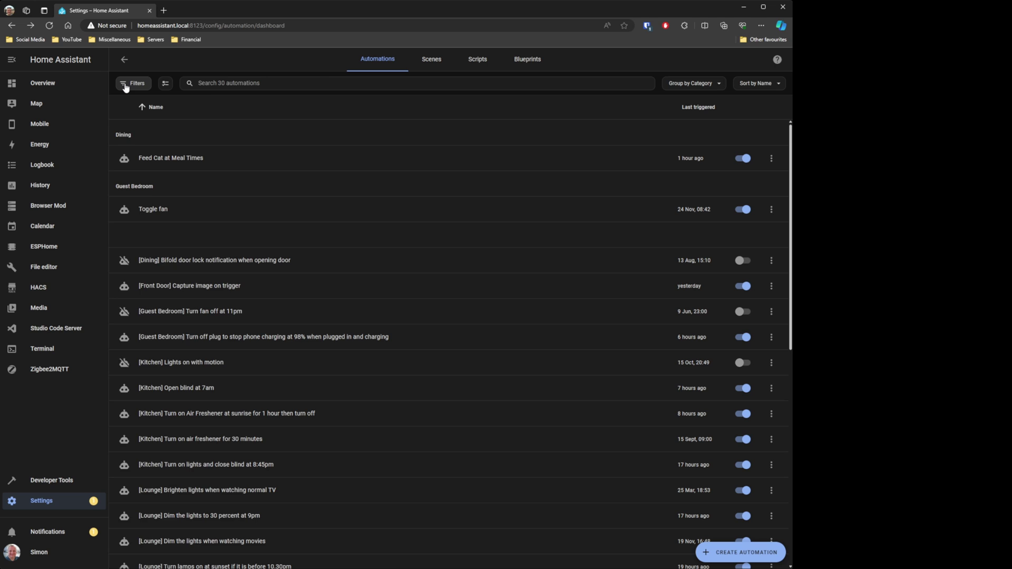
From the Categories filter, start a new category named Kitchen and search icons for 'kitchen'.
{"action": "left_click", "coordinate": [126, 86]}
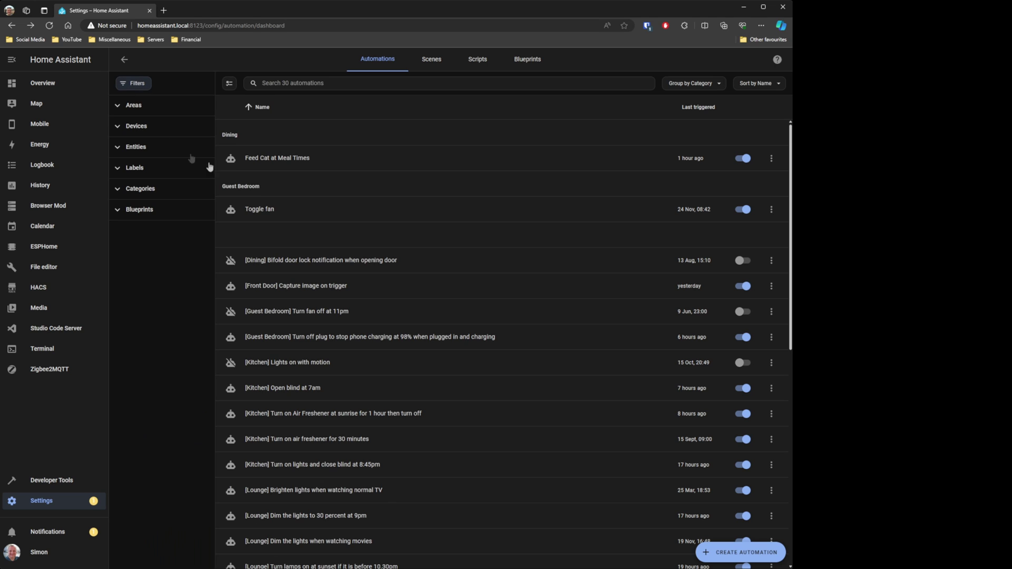
{"action": "left_click", "coordinate": [136, 190]}
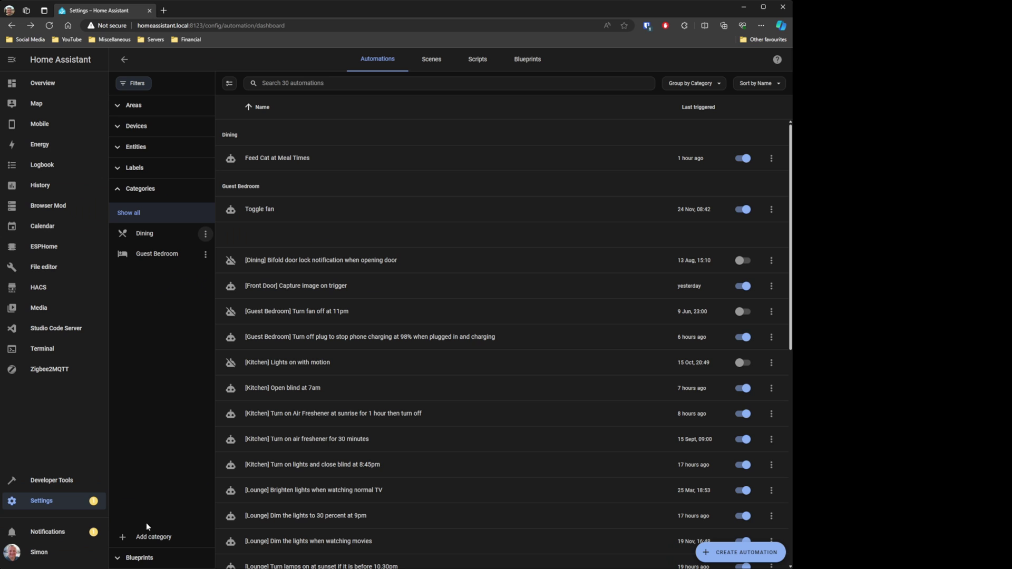
{"action": "left_click", "coordinate": [152, 538]}
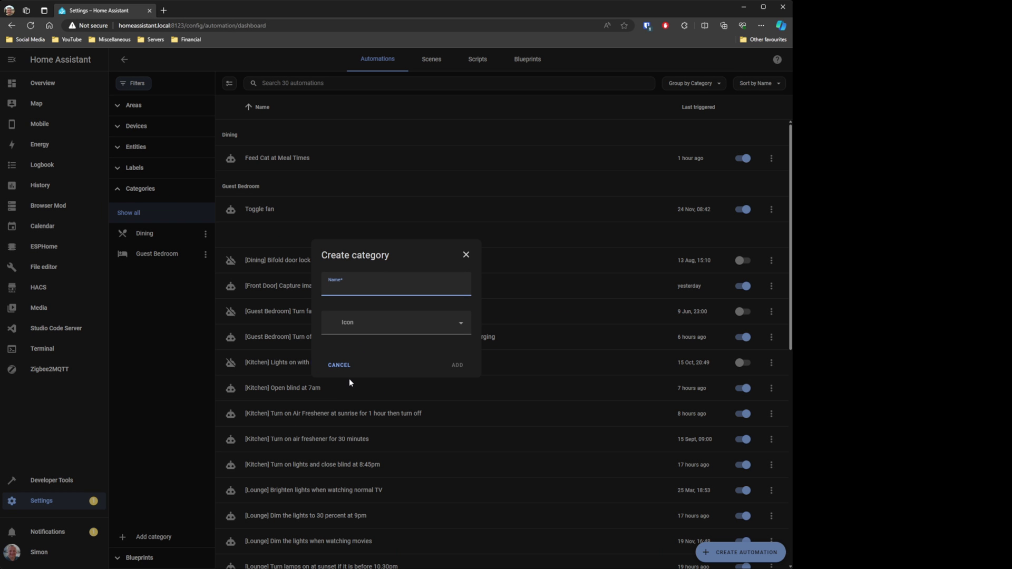
{"action": "type", "text": "Kitchen"}
{"action": "key", "text": "Tab"}
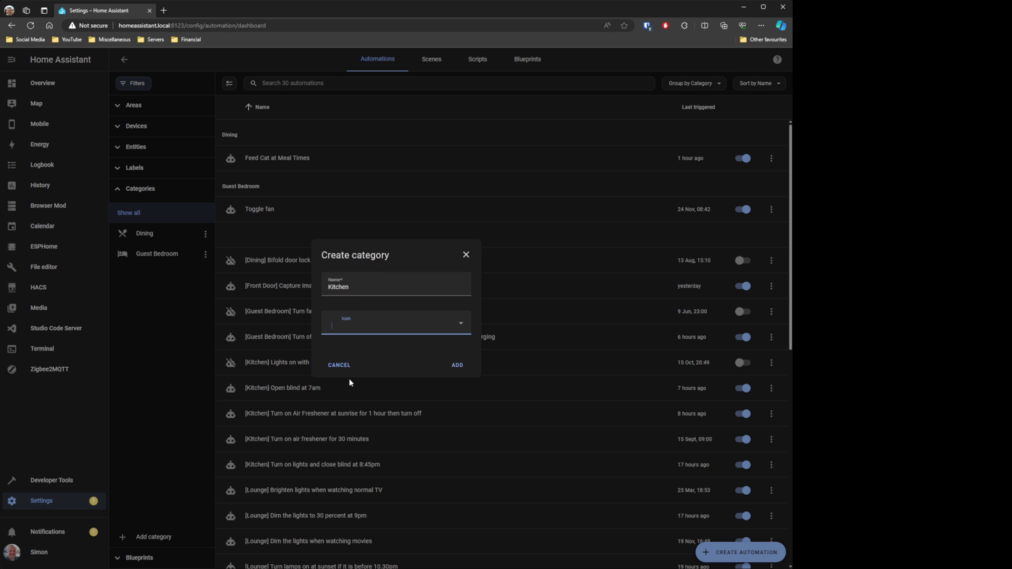
{"action": "type", "text": "kitch"}
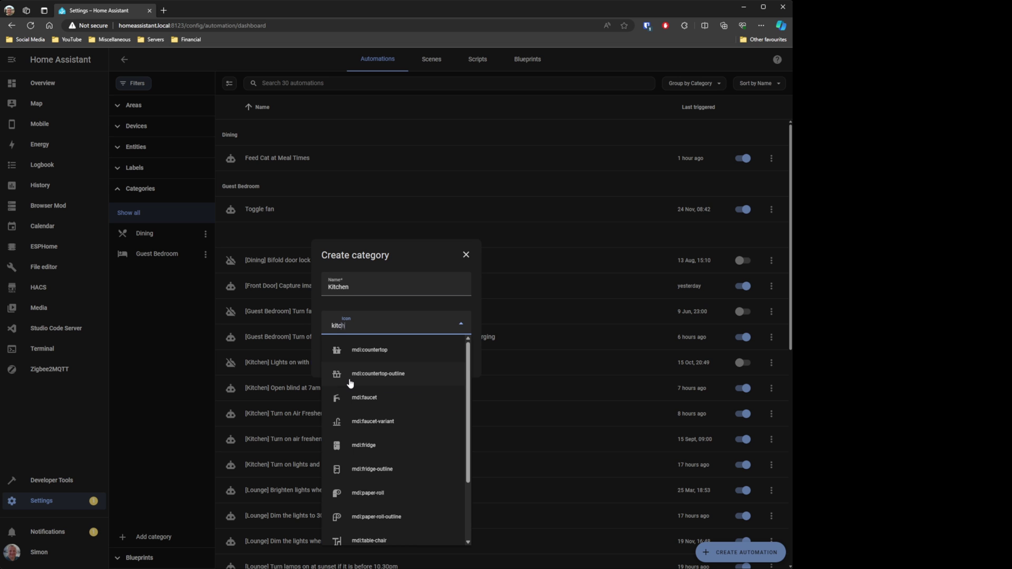
{"action": "type", "text": "en"}
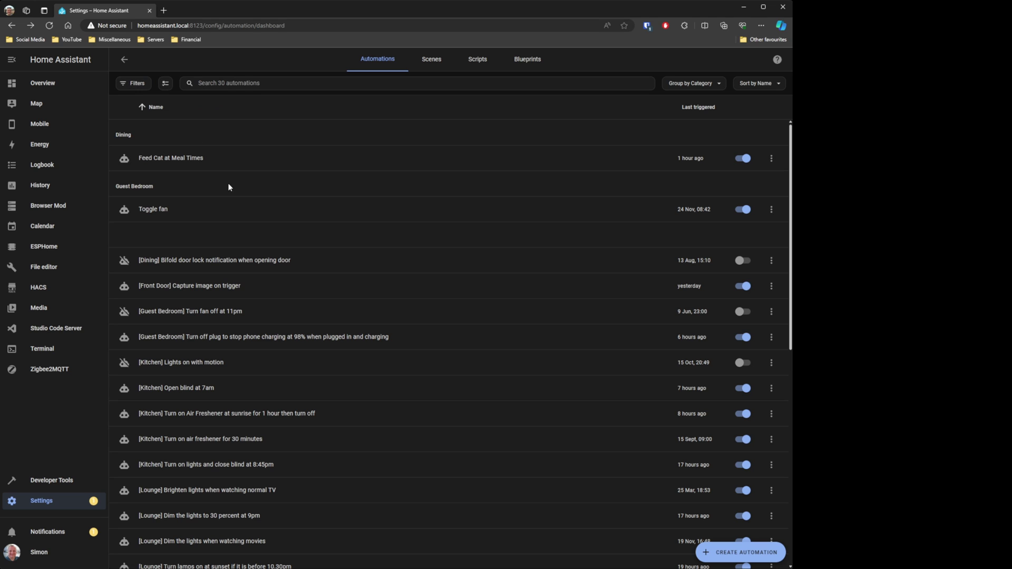
Search the automations list for 'dining'.
{"action": "left_click", "coordinate": [217, 83]}
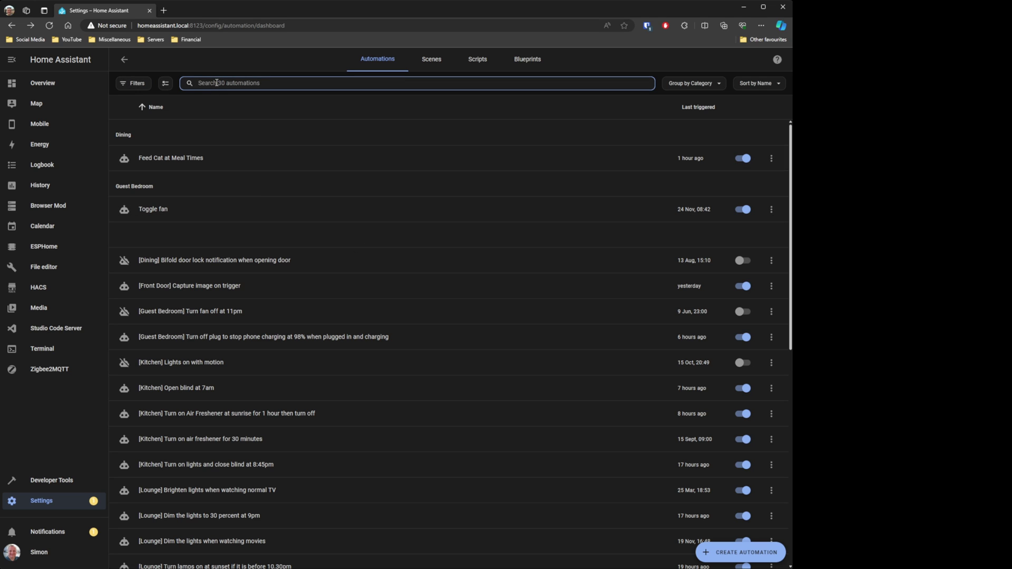
{"action": "type", "text": "dining"}
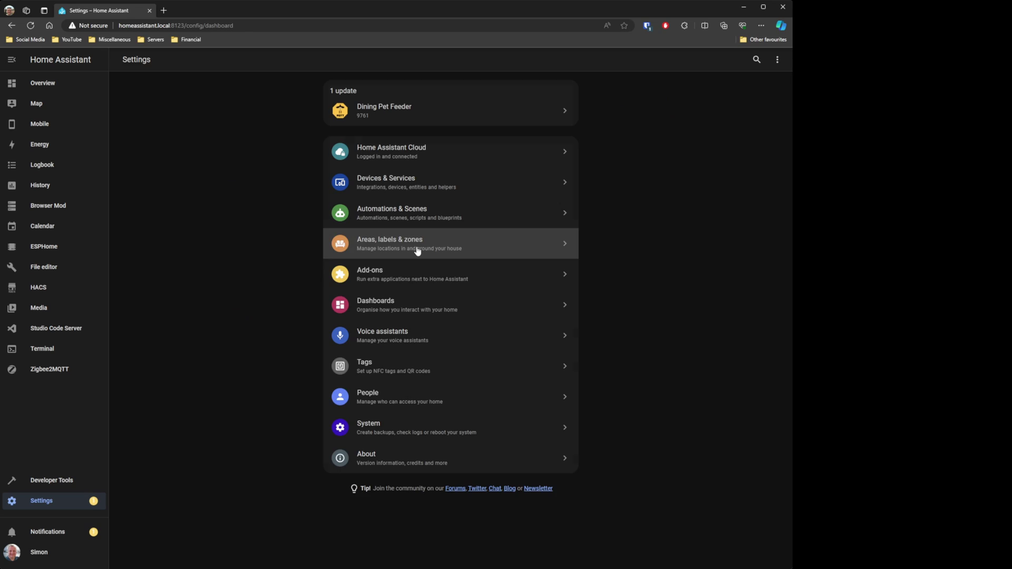
Open the Areas, labels & zones page from Settings.
{"action": "left_click", "coordinate": [417, 251]}
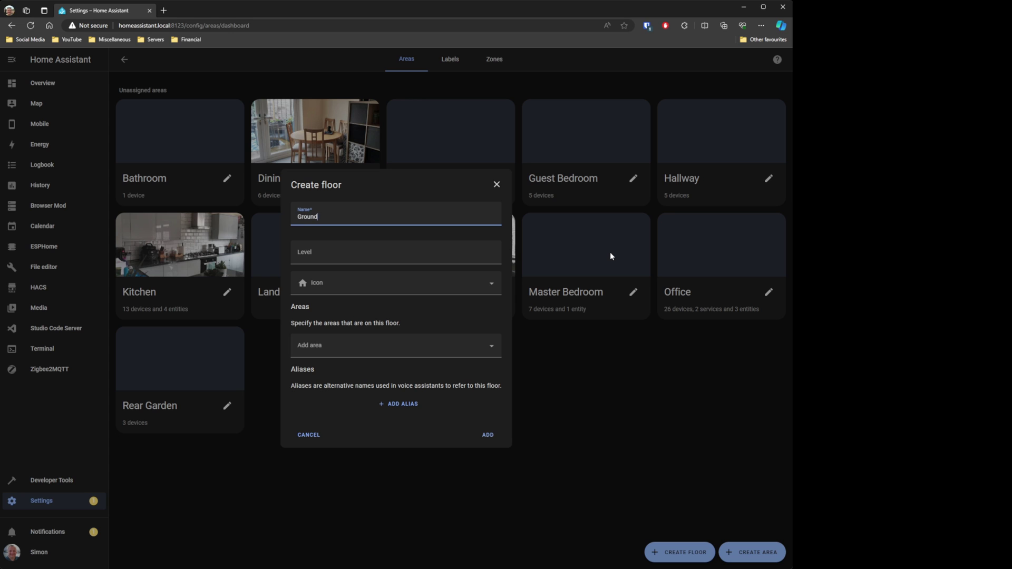
Finish naming the floor Ground Floor and set its level to 0.
{"action": "type", "text": "r"}
{"action": "key", "text": "Tab"}
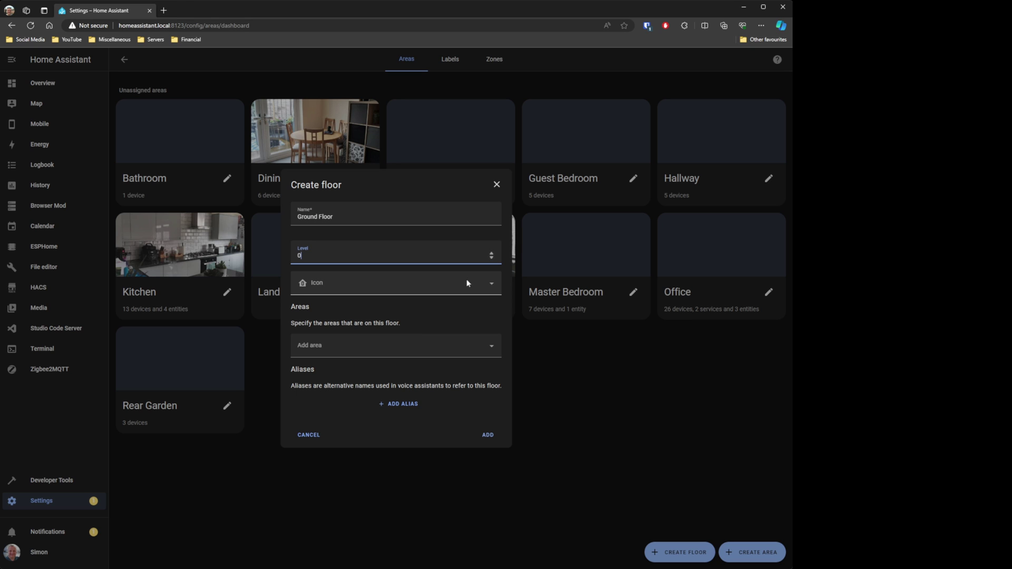
{"action": "left_click", "coordinate": [496, 284]}
{"action": "left_click", "coordinate": [495, 284]}
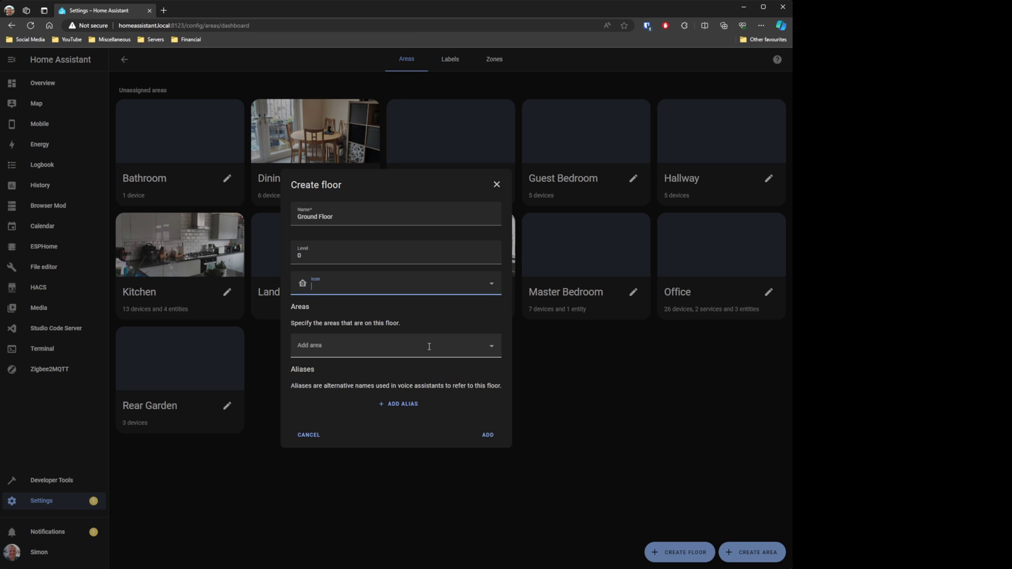
Add Dining, Hallway, Kitchen, Lounge, Rear Garden and Front Garden to the floor, then create it.
{"action": "left_click", "coordinate": [491, 347]}
{"action": "left_click", "coordinate": [339, 397]}
{"action": "left_click", "coordinate": [369, 441]}
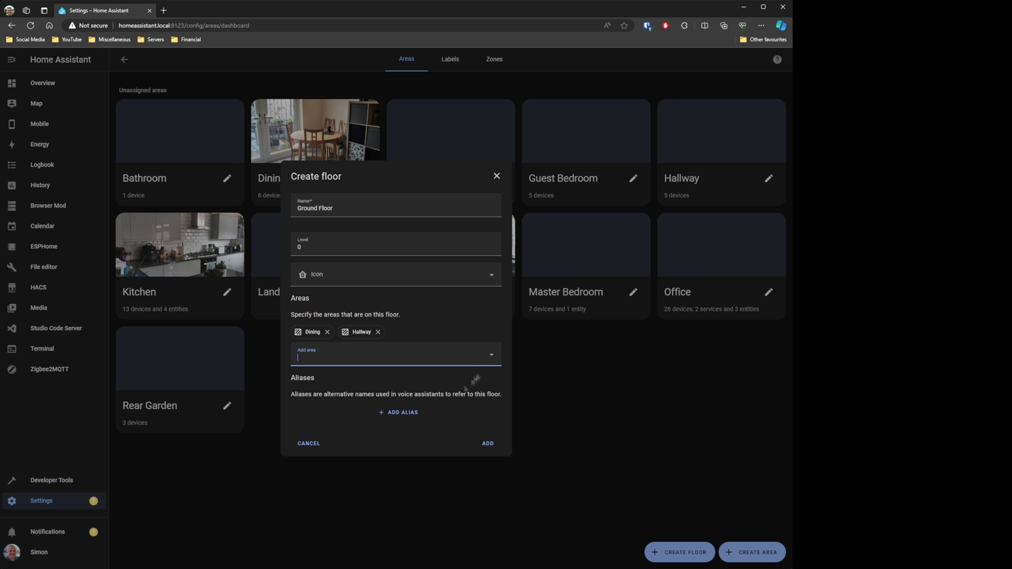
{"action": "left_click", "coordinate": [369, 440]}
{"action": "left_click", "coordinate": [369, 462]}
{"action": "left_click", "coordinate": [373, 502]}
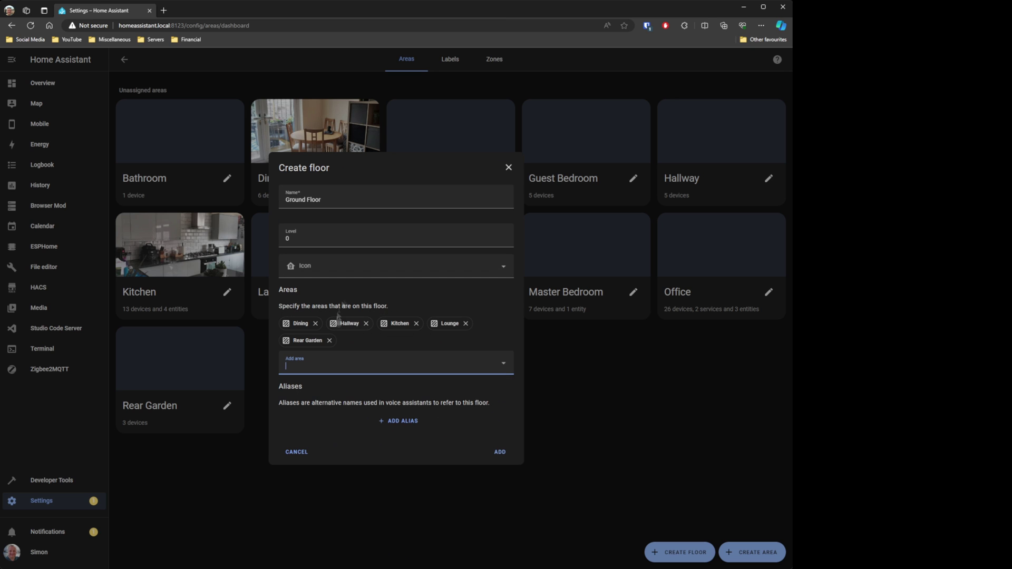
{"action": "left_click", "coordinate": [488, 360]}
{"action": "left_click", "coordinate": [325, 410]}
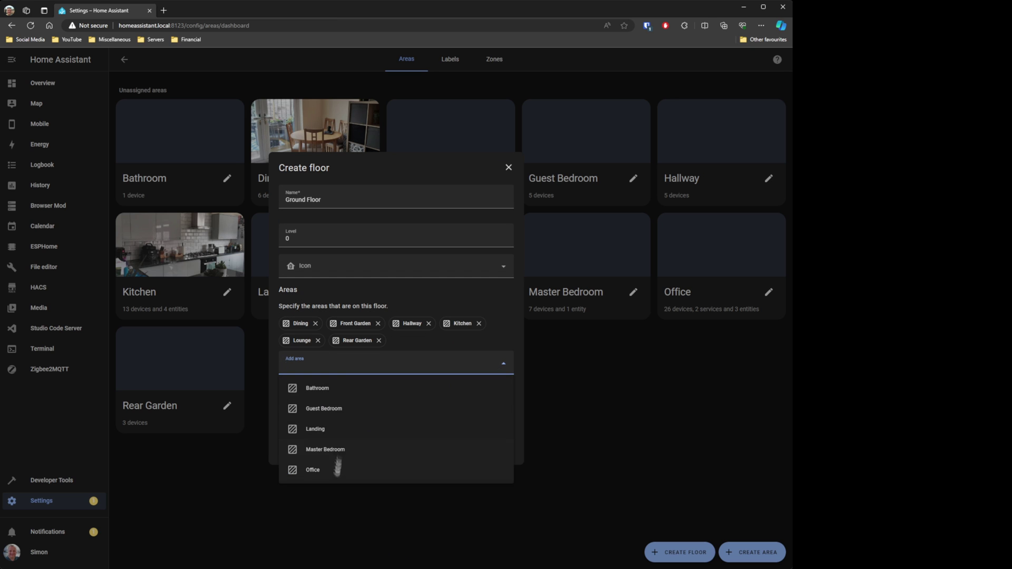
{"action": "left_click", "coordinate": [499, 453]}
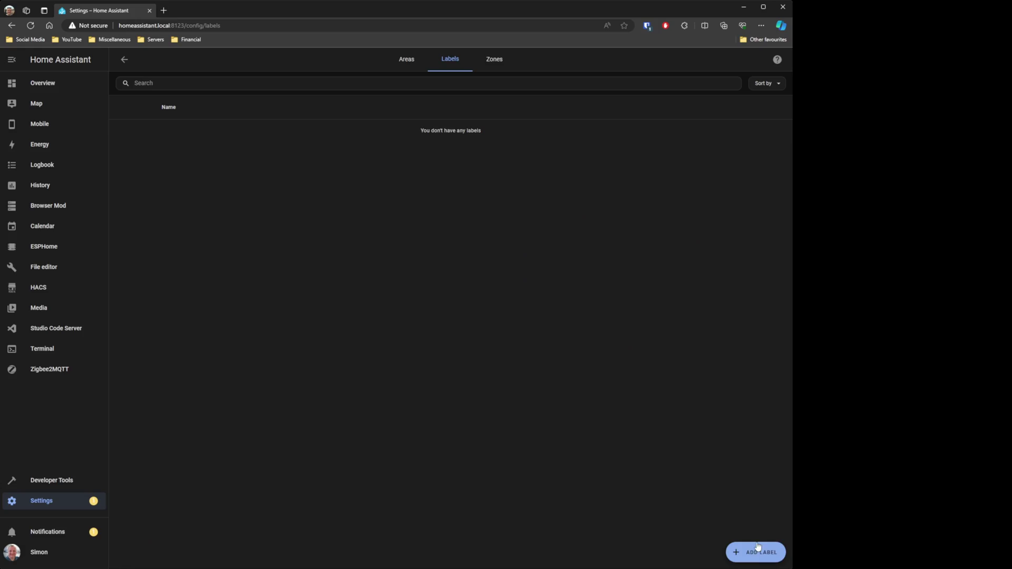
Create a label named Security Cameras with the mdi:cctv icon and red colour.
{"action": "left_click", "coordinate": [755, 551]}
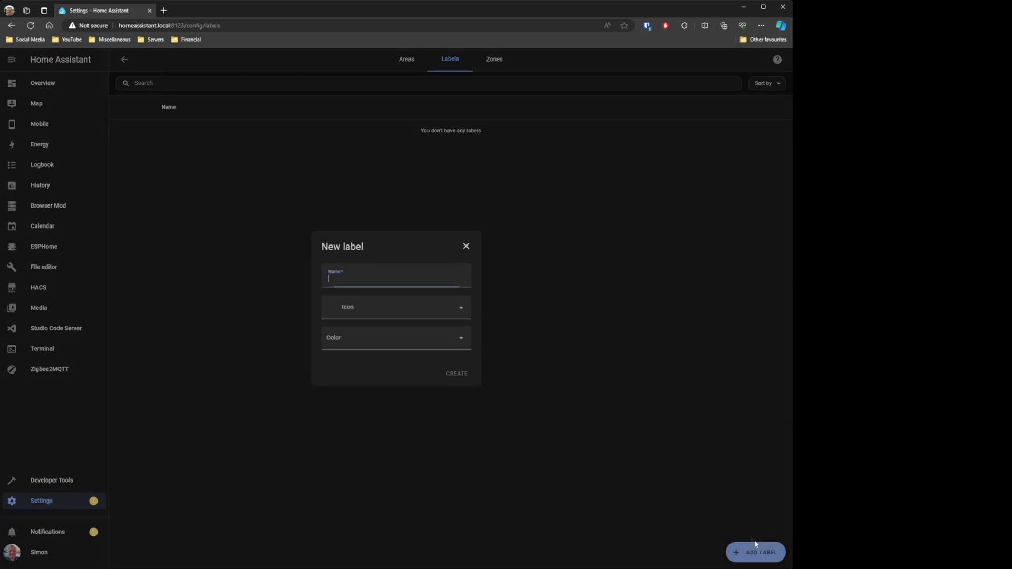
{"action": "type", "text": "Security"}
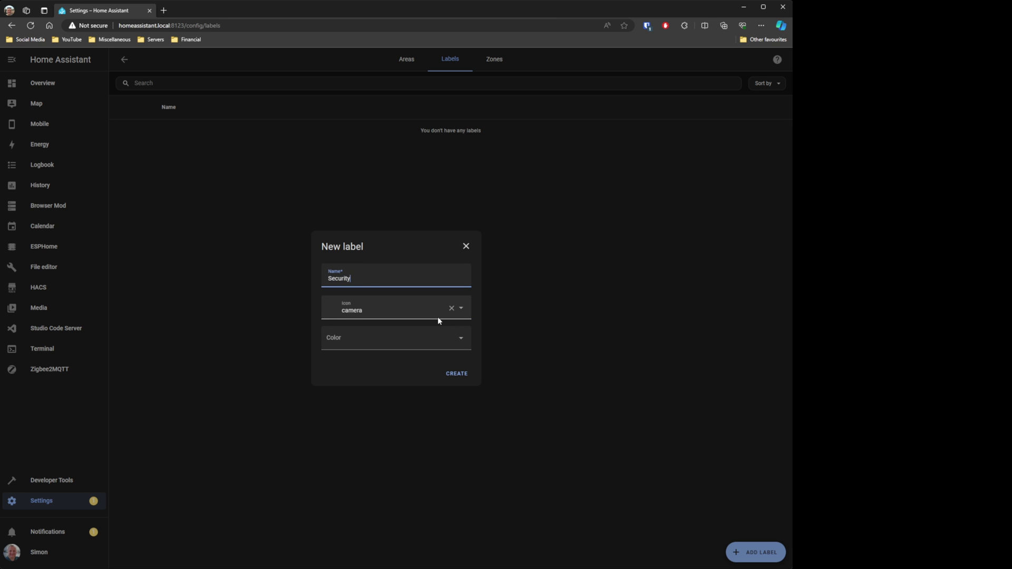
{"action": "type", "text": " Cameras"}
{"action": "key", "text": "Tab"}
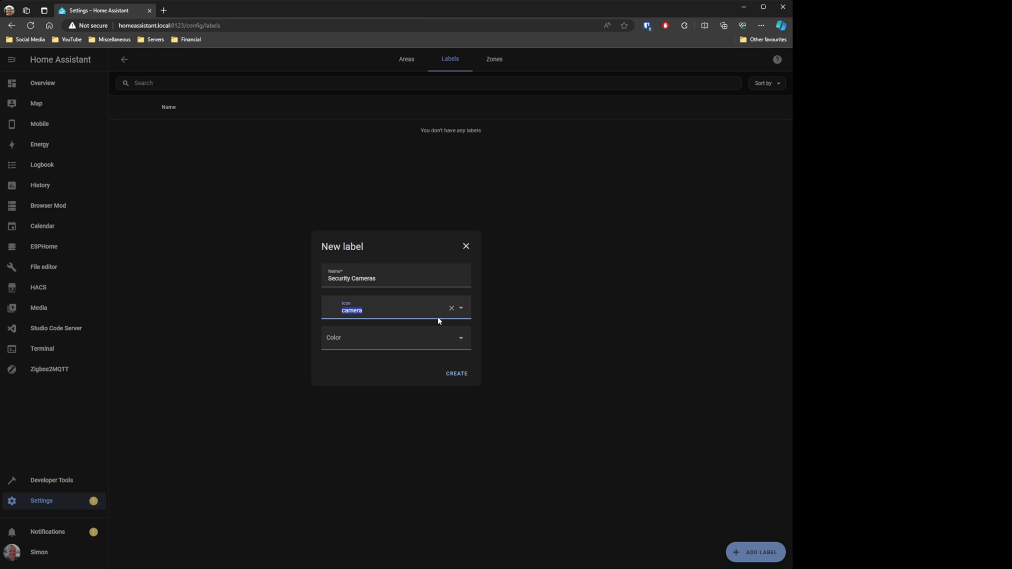
{"action": "type", "text": "cctv"}
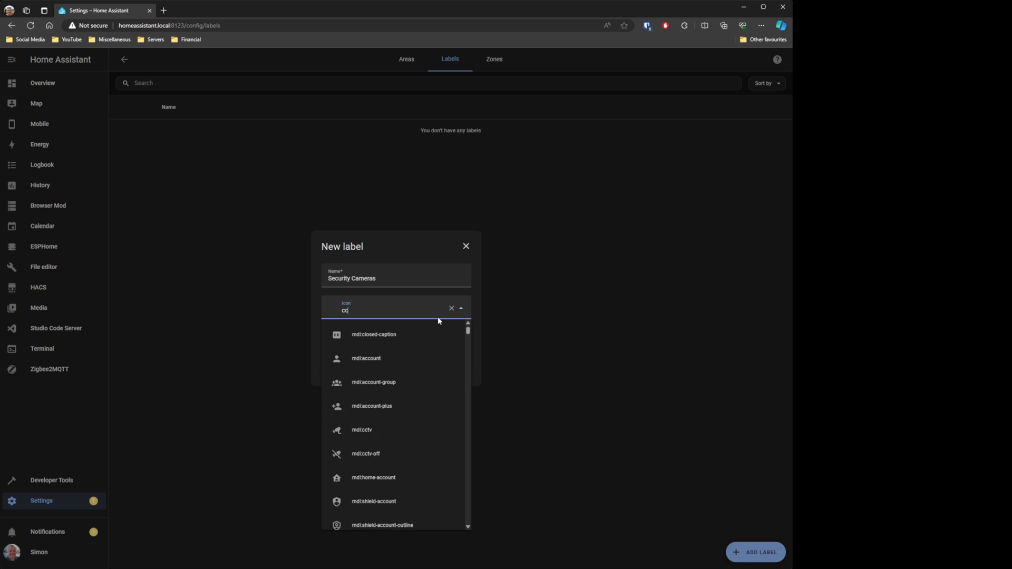
{"action": "left_click", "coordinate": [379, 340]}
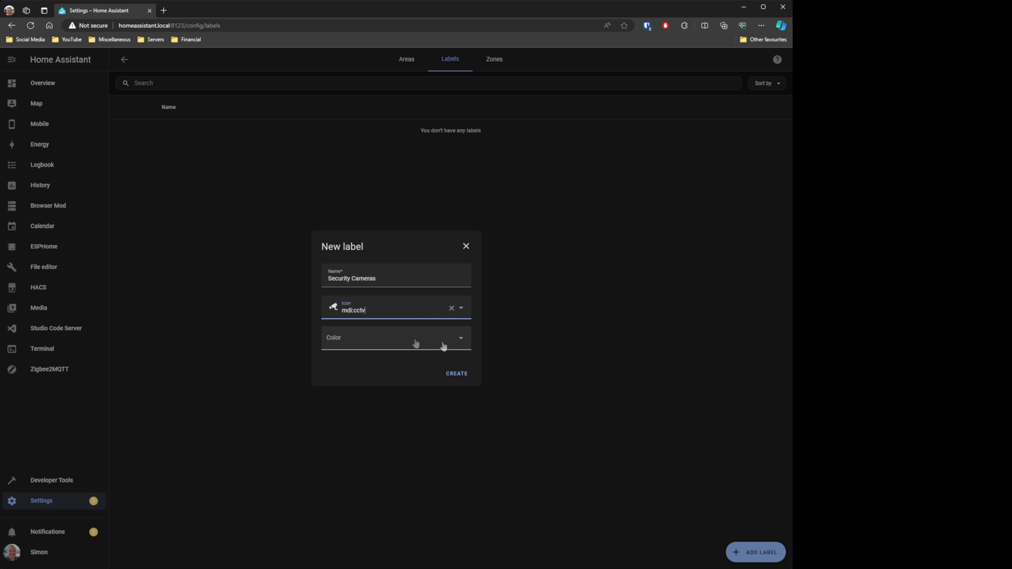
{"action": "left_click", "coordinate": [458, 349]}
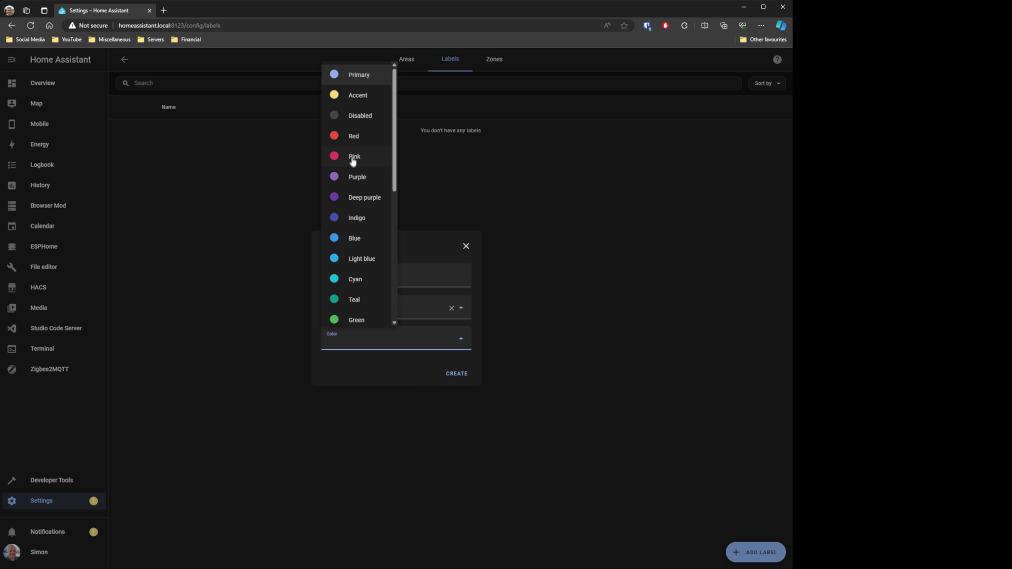
{"action": "left_click", "coordinate": [355, 138]}
{"action": "left_click", "coordinate": [457, 375]}
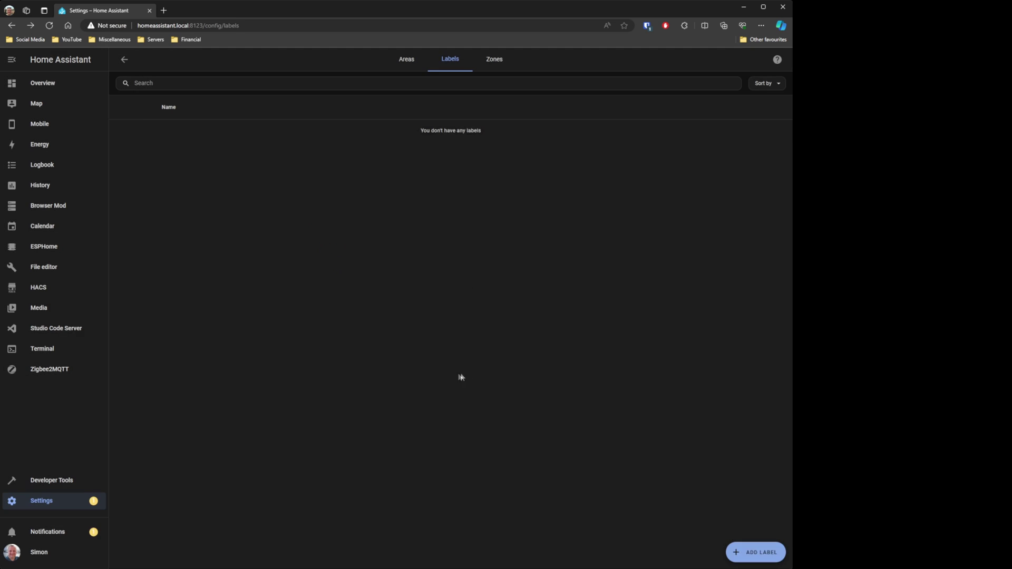
Select the Front Door and Front Garden devices and apply the Security Cameras label.
{"action": "key", "text": "alt+Left"}
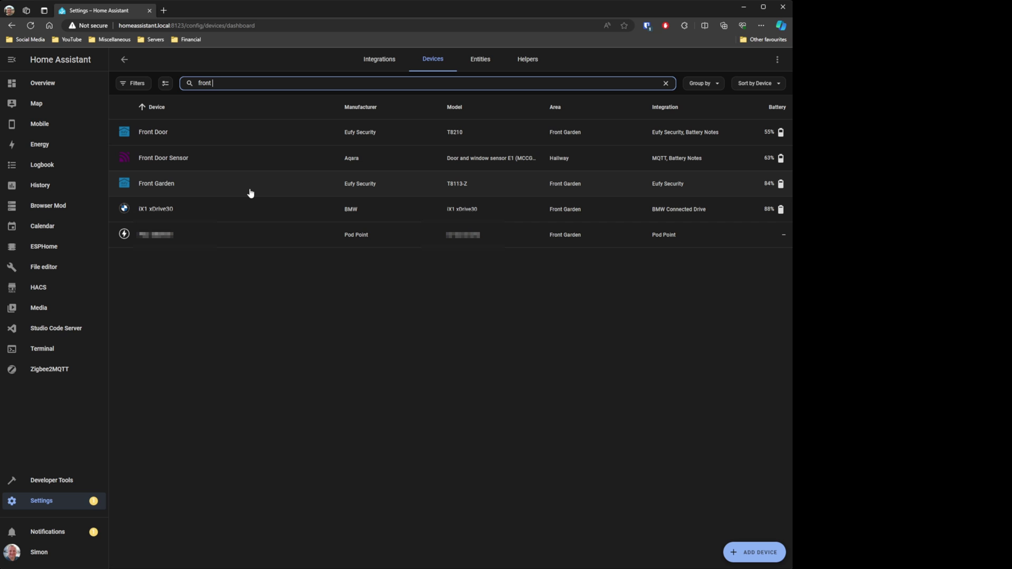
{"action": "left_click", "coordinate": [165, 83]}
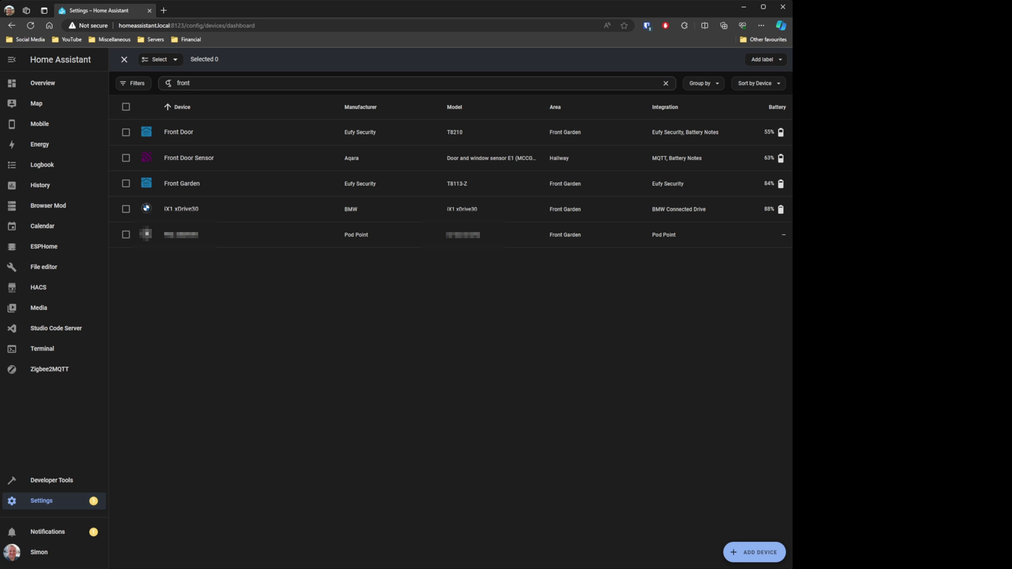
{"action": "left_click", "coordinate": [125, 134]}
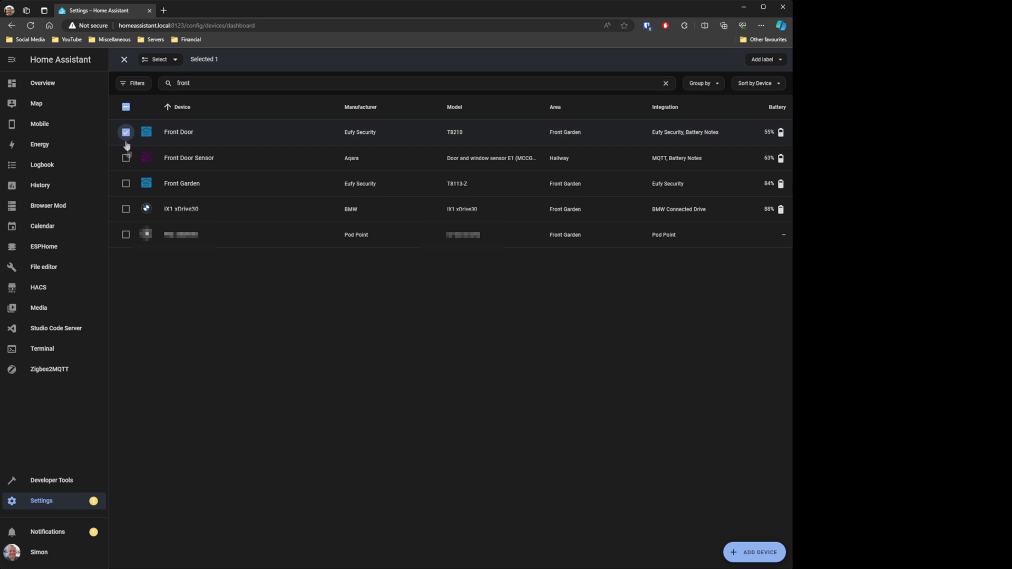
{"action": "left_click", "coordinate": [125, 184]}
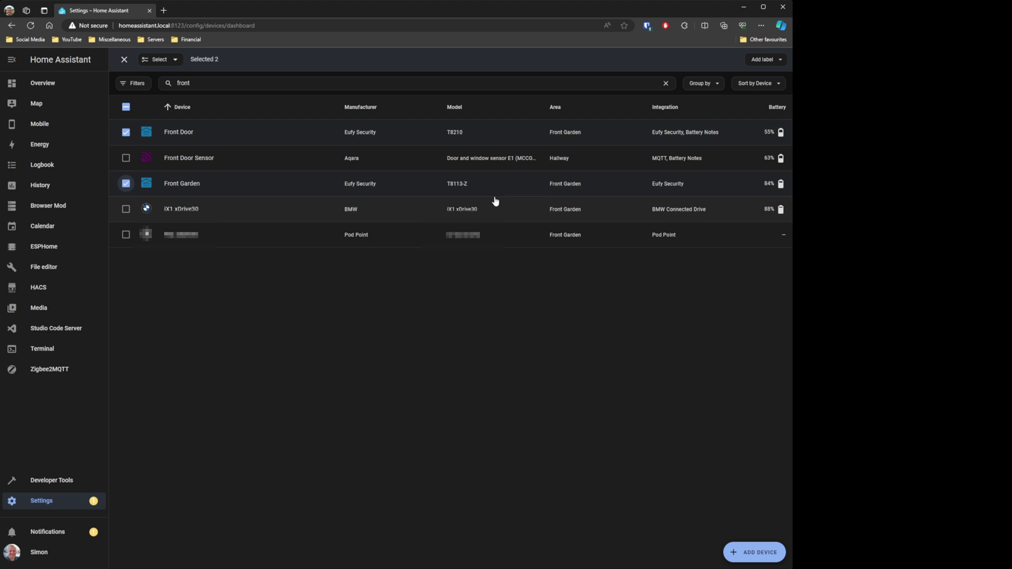
{"action": "left_click", "coordinate": [776, 60]}
{"action": "left_click", "coordinate": [707, 84]}
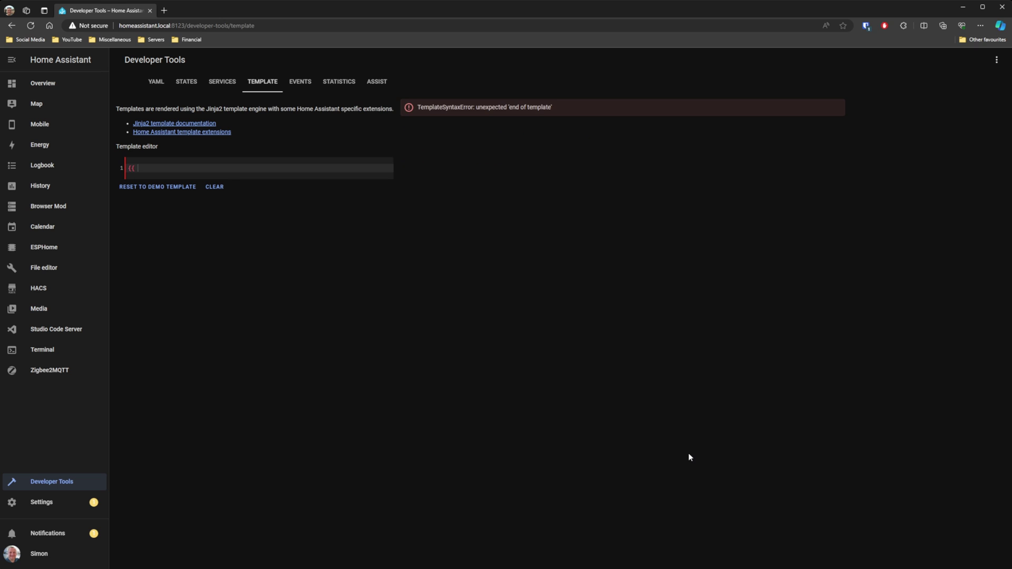
Enter label_devices('Security Cameras') into the template editor.
{"action": "type", "text": "label_device"}
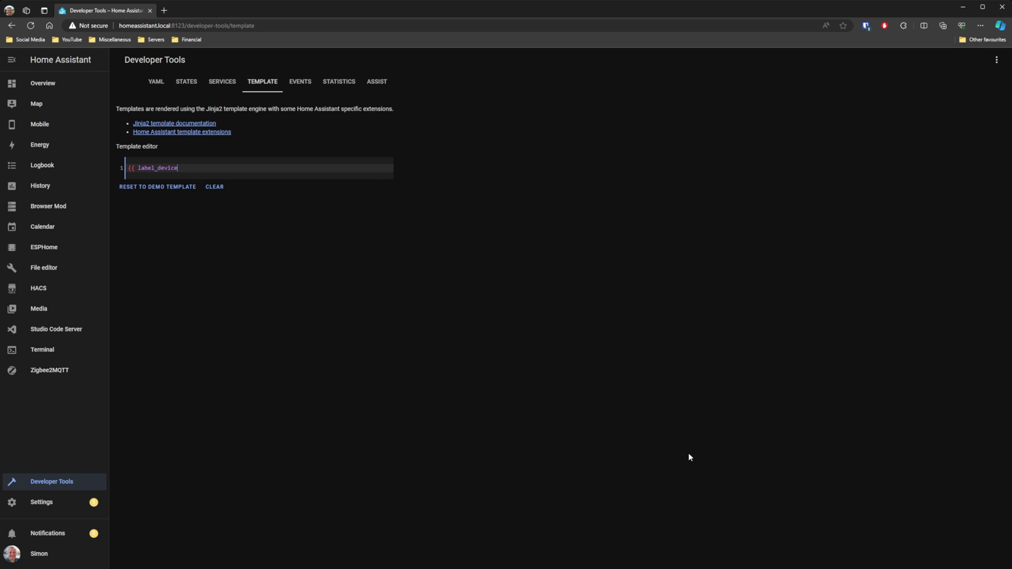
{"action": "type", "text": "s('Security Cameras')"}
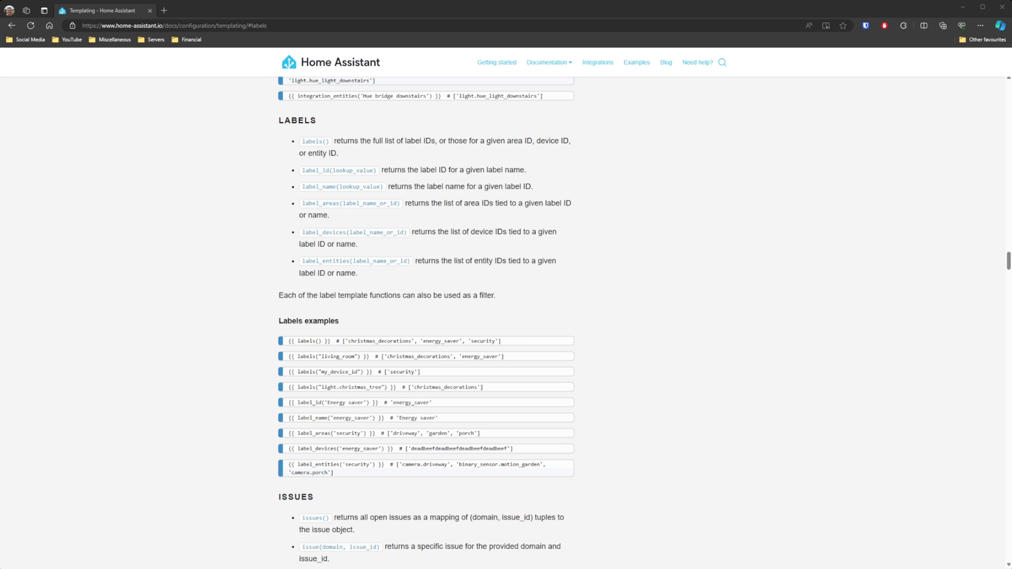
Bring up the Labels section of the Templating documentation in the browser.
{"action": "left_click", "coordinate": [352, 556]}
{"action": "left_click", "coordinate": [652, 293]}
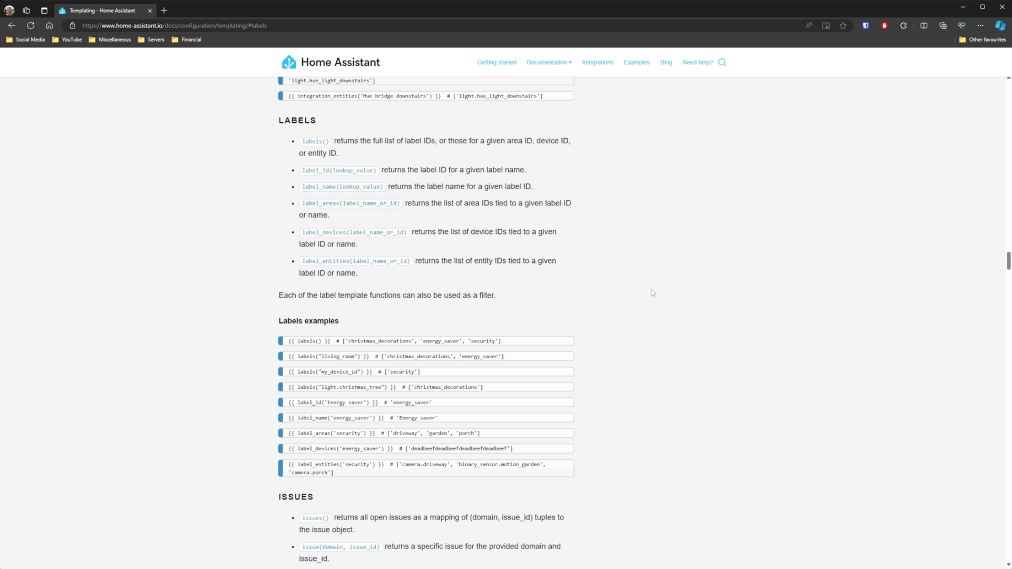